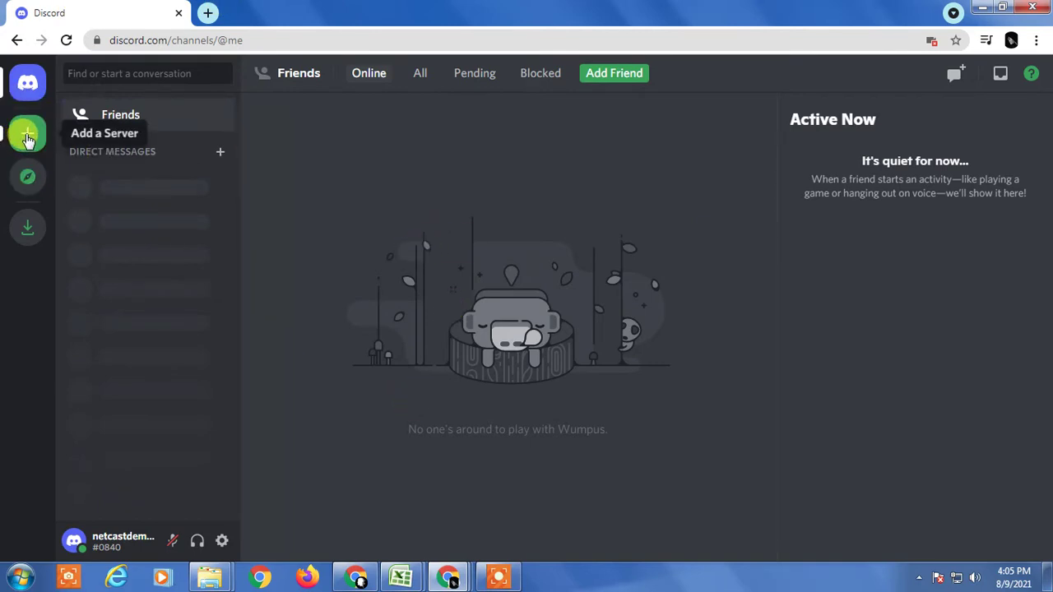
- Create a new server from the Gaming template for me and my friends, keeping the default name
left_click(27, 140)
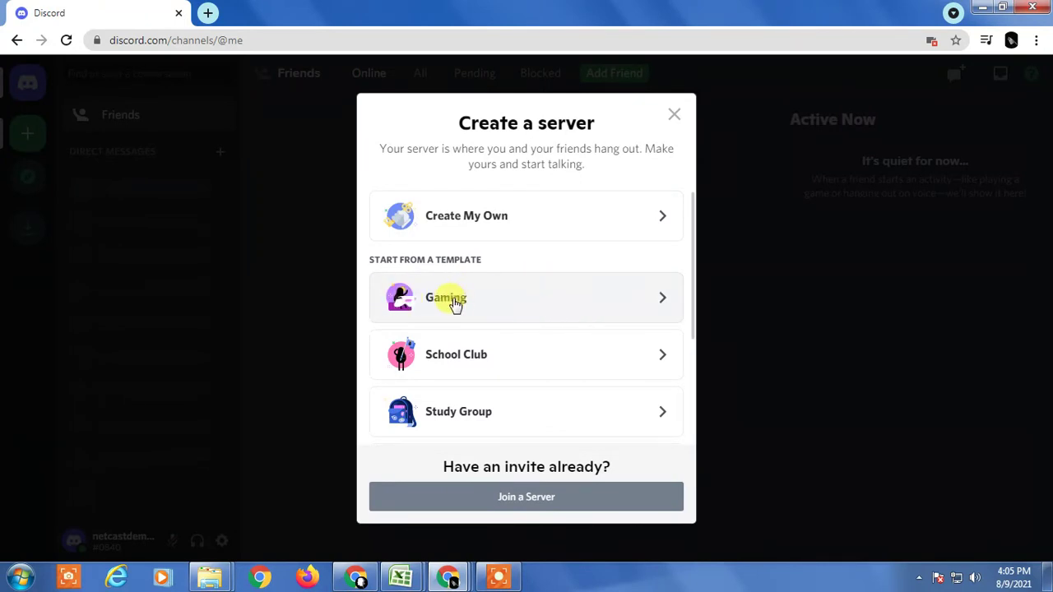
left_click(531, 306)
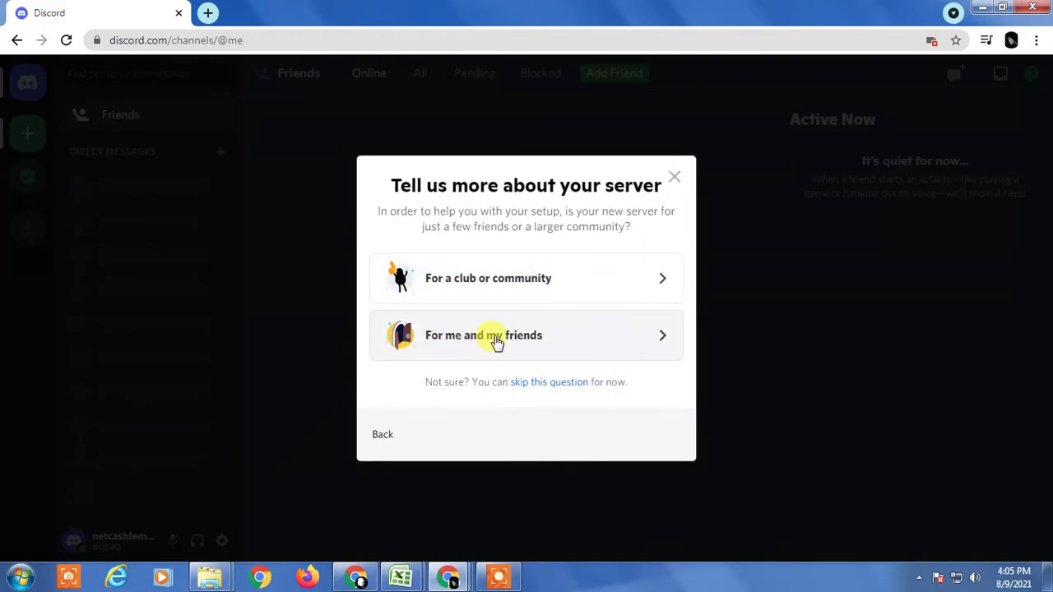
left_click(548, 336)
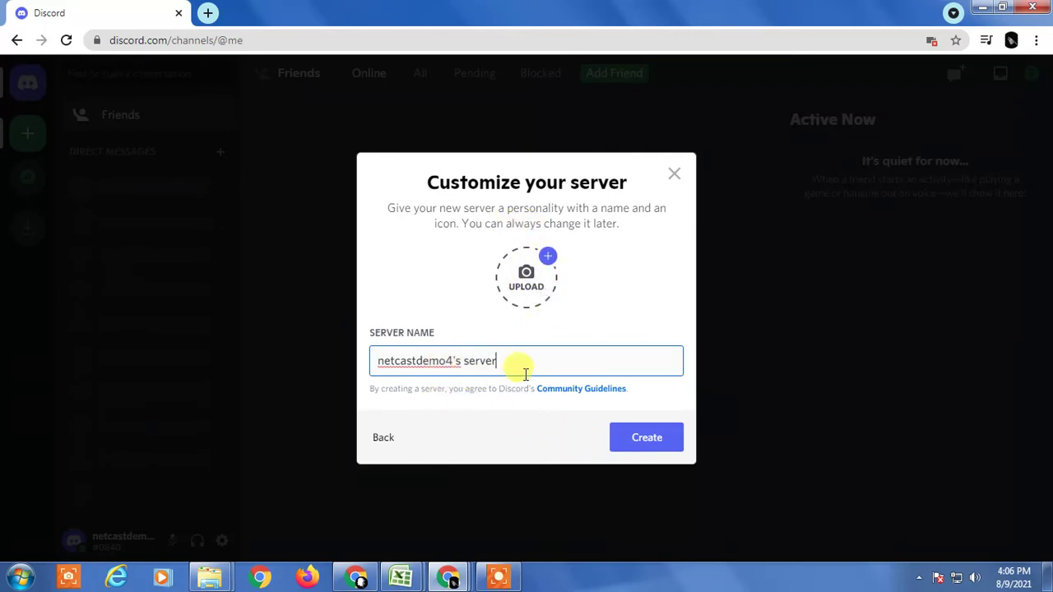
left_click(644, 443)
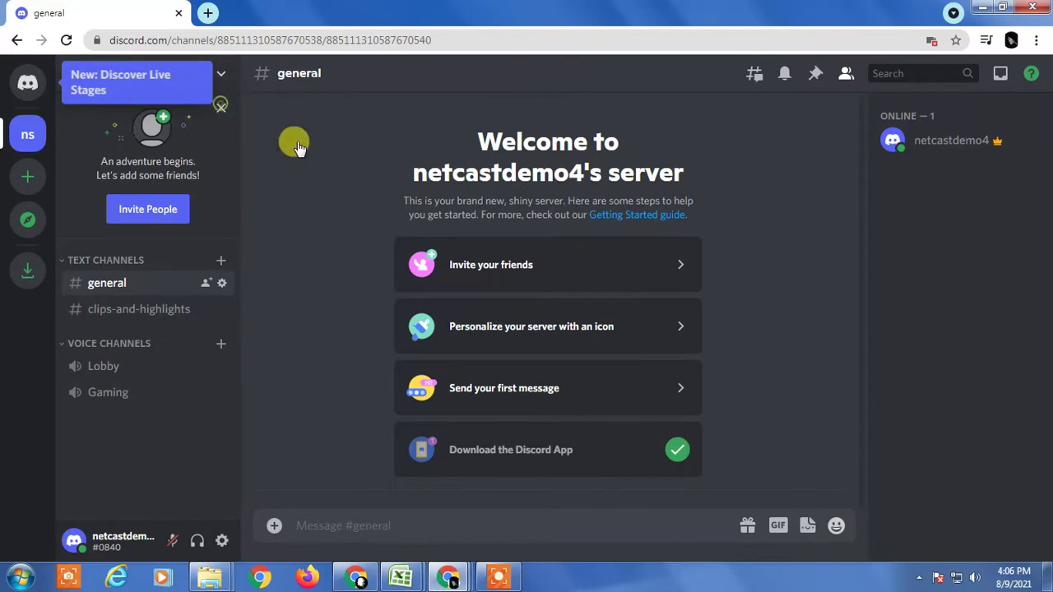
- Dismiss the invite-friends prompt and start a new voice channel from Text Channels
left_click(222, 108)
left_click(27, 136)
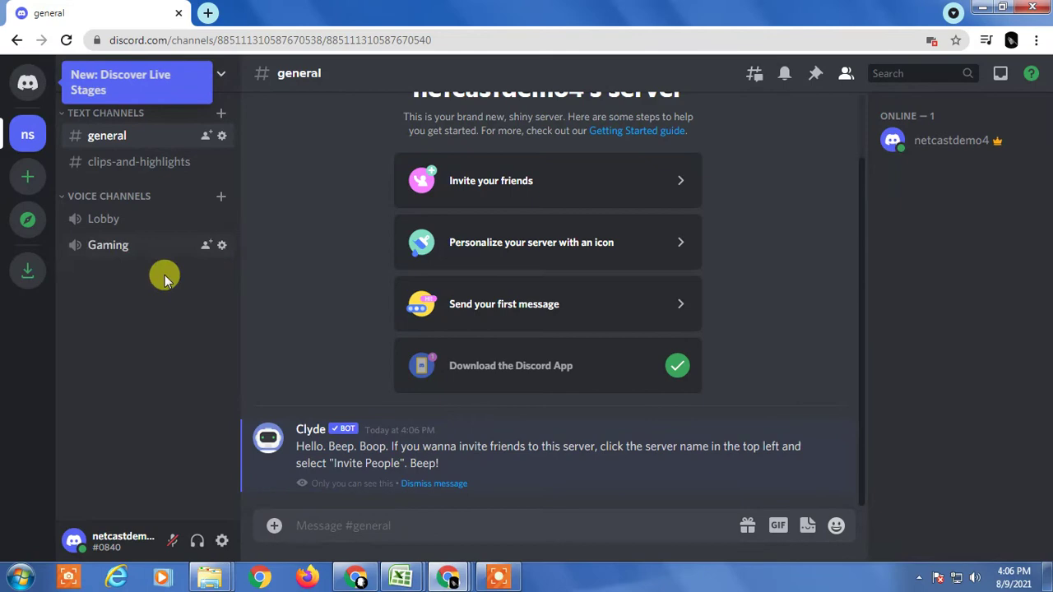
left_click(222, 120)
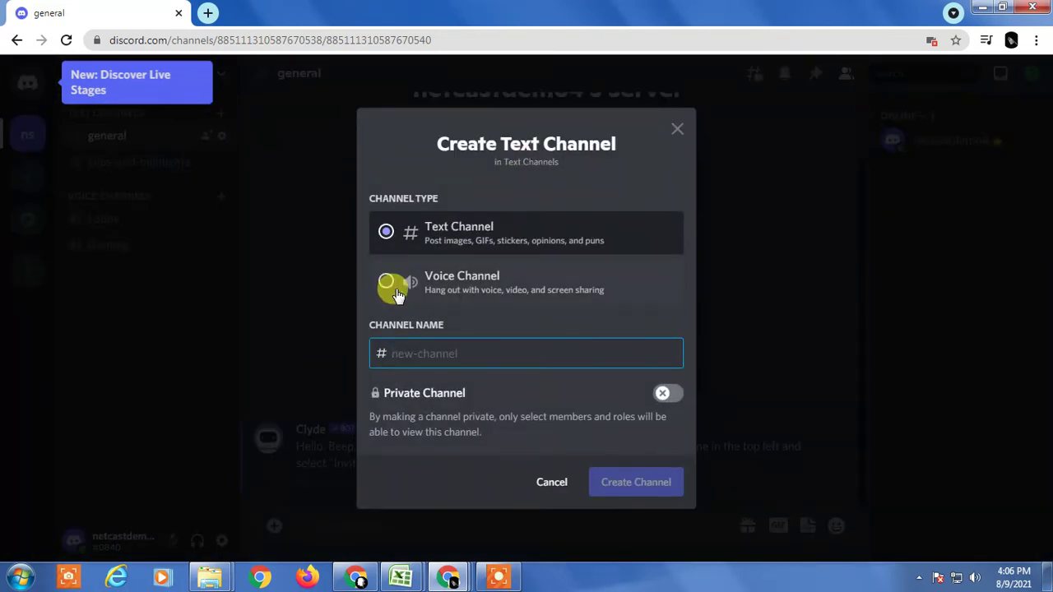
left_click(385, 282)
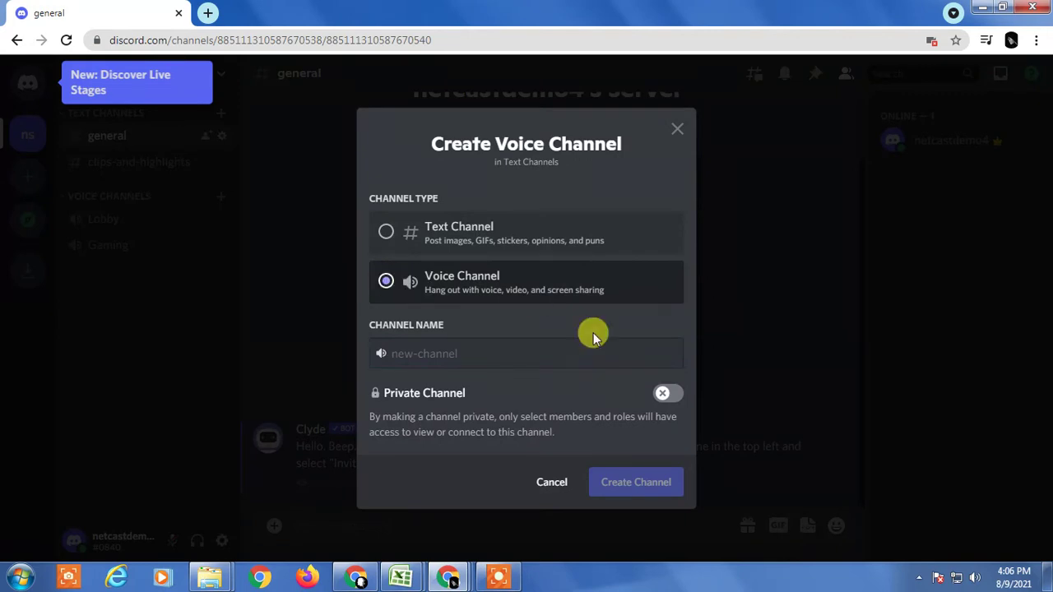
left_click(404, 346)
- Name the voice channel 'Afk channel for gaming' and create it
type("AFK")
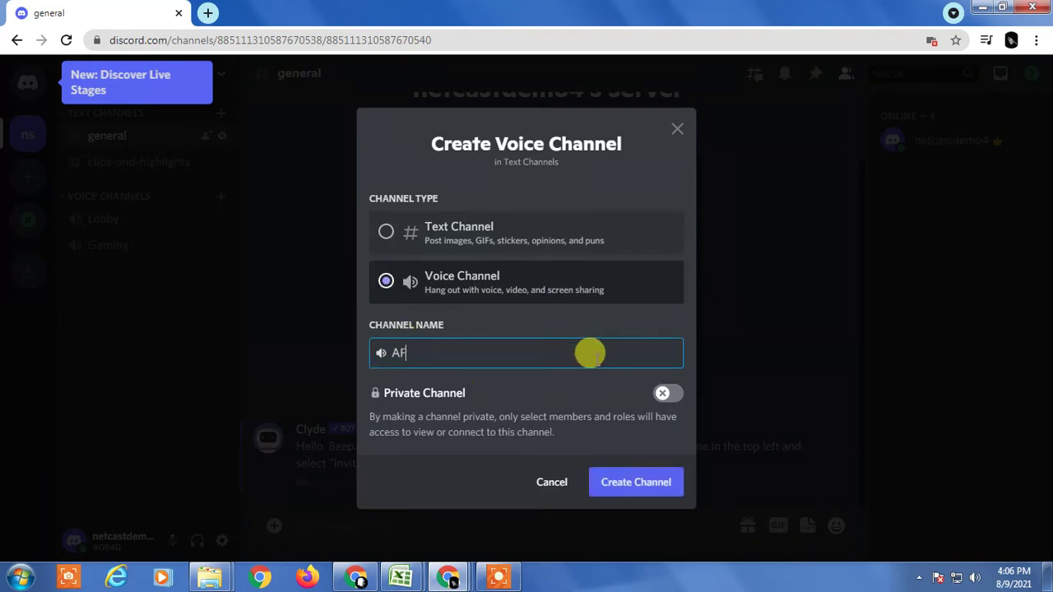
key("BackSpace")
key("BackSpace")
key("BackSpace")
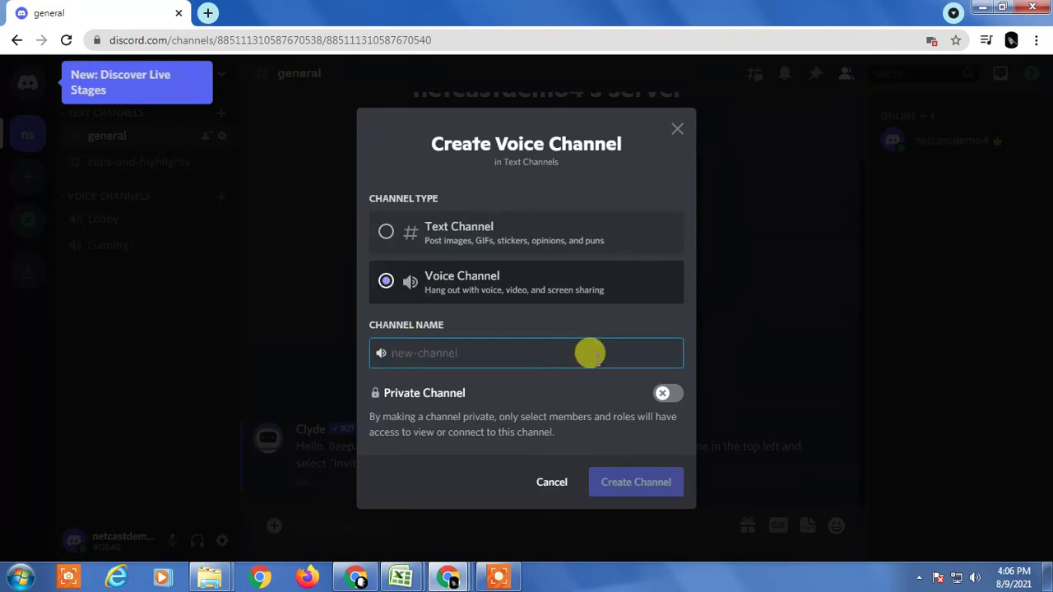
type("Afk cha")
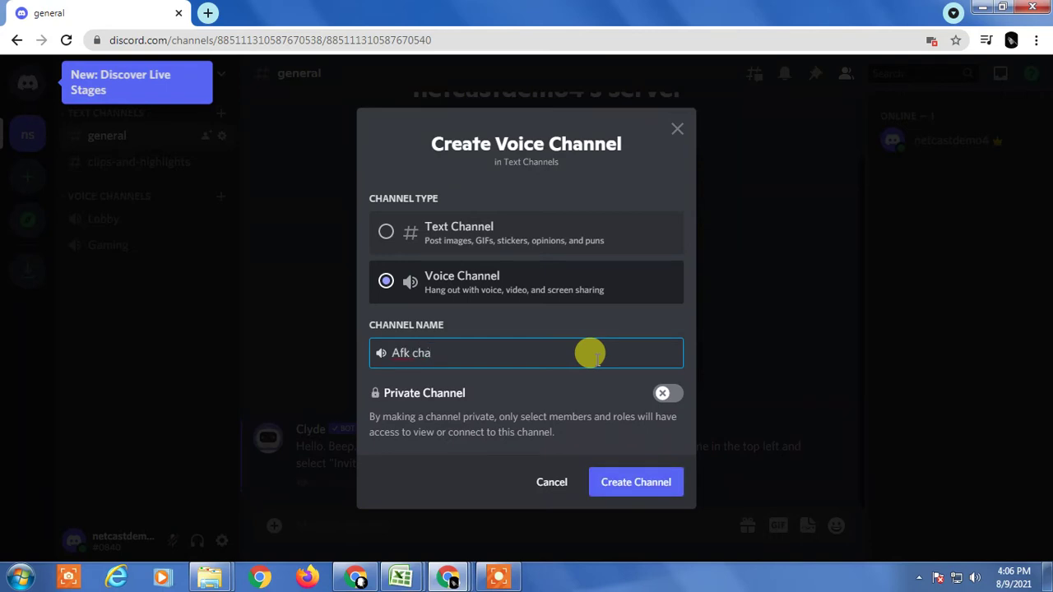
key("BackSpace")
type("a")
key("BackSpace")
type("a")
type("nnel for ga")
type("ming")
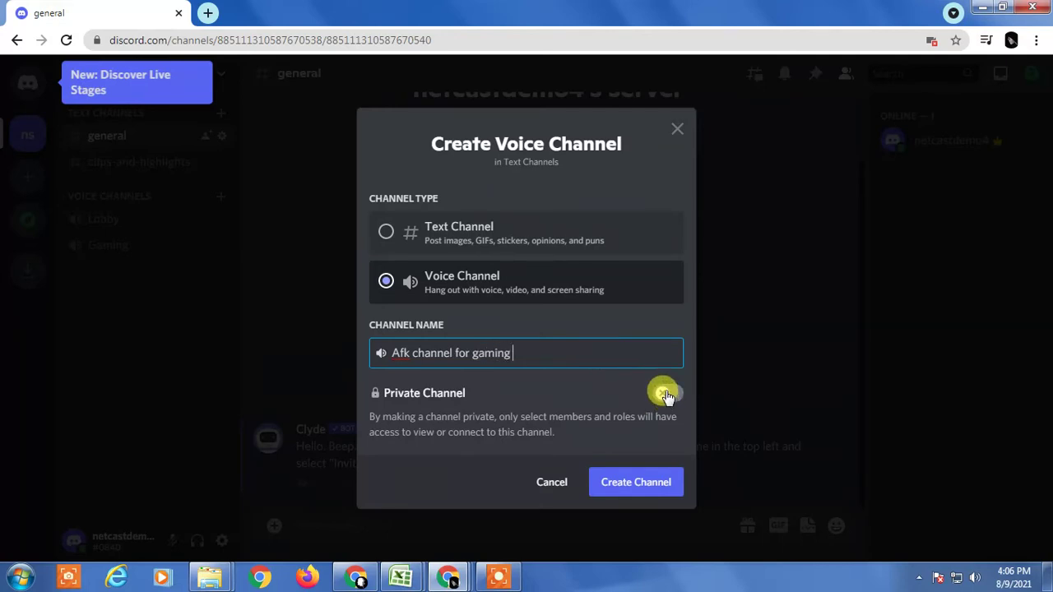
left_click(663, 395)
left_click(631, 488)
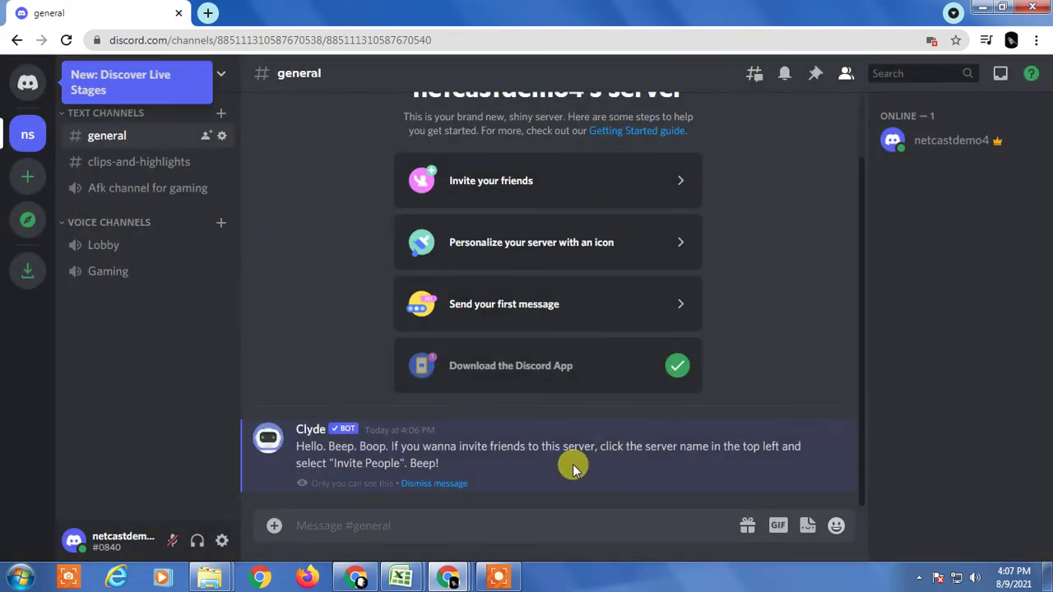
- Join Afk channel for gaming, dismiss the microphone and welcome popups, and open its channel settings
scroll(573, 468, "up", 2)
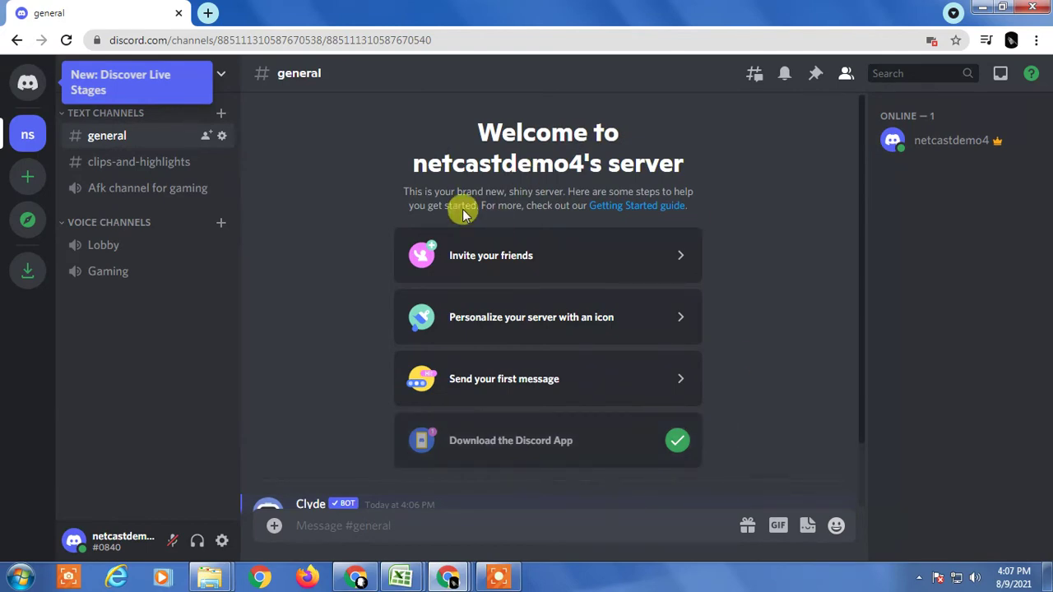
left_click(121, 196)
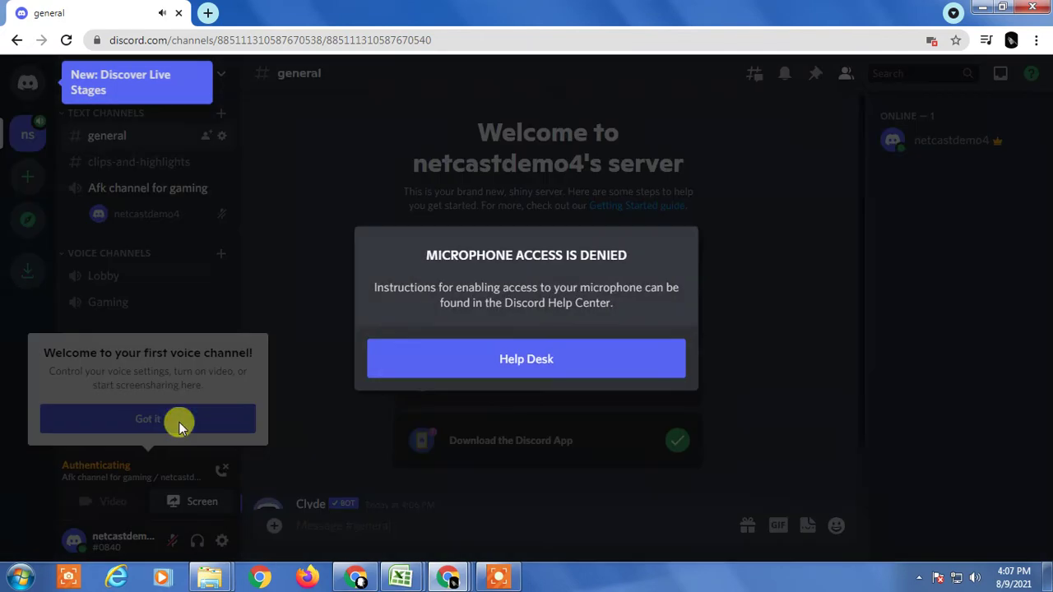
left_click(530, 370)
left_click(135, 421)
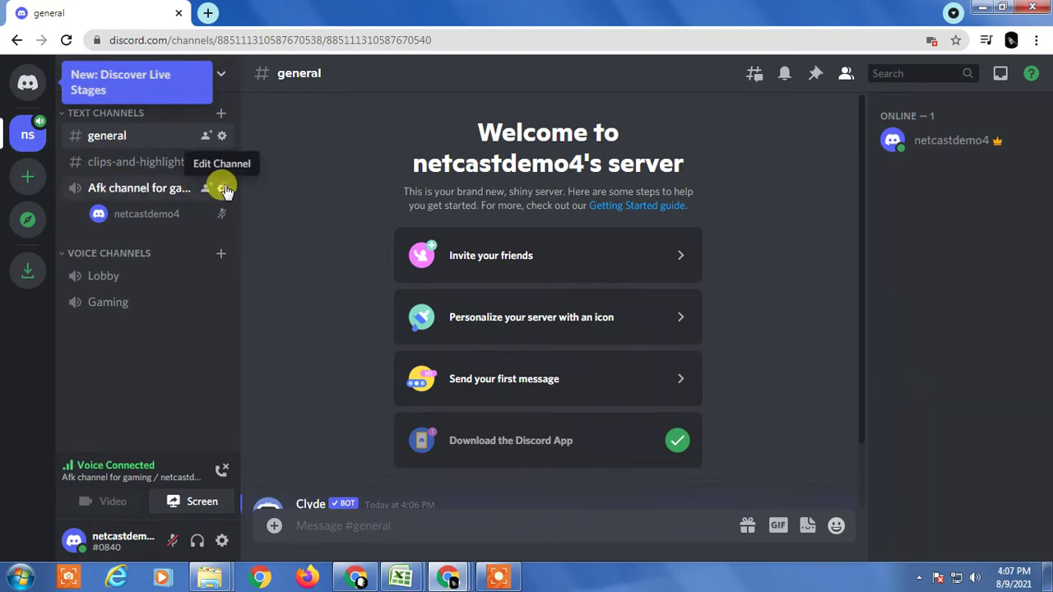
left_click(223, 188)
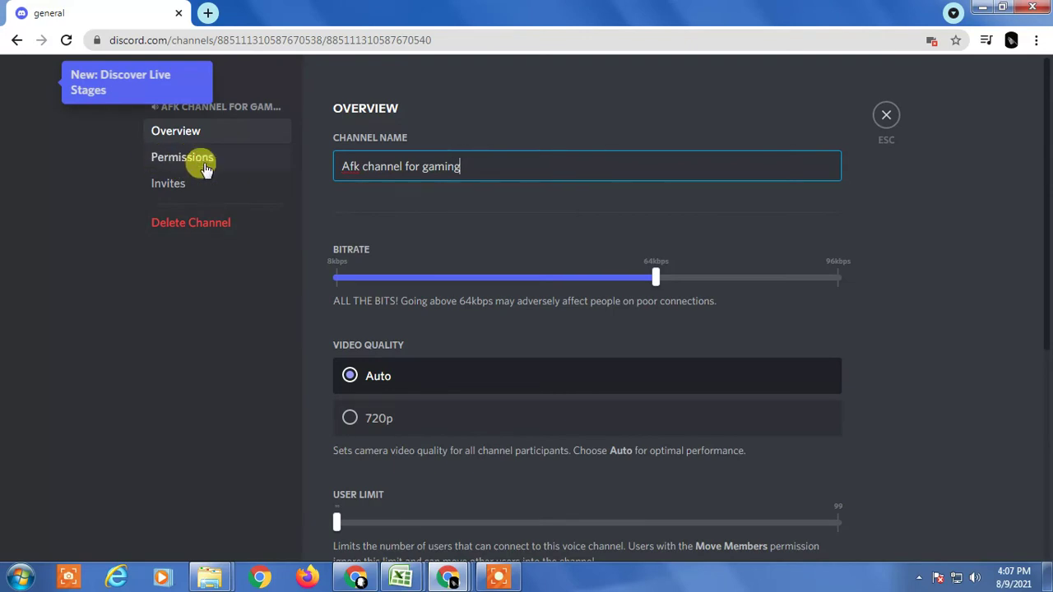
- Look over the Afk channel's Permissions and Invites pages, ending back on Overview
left_click(178, 167)
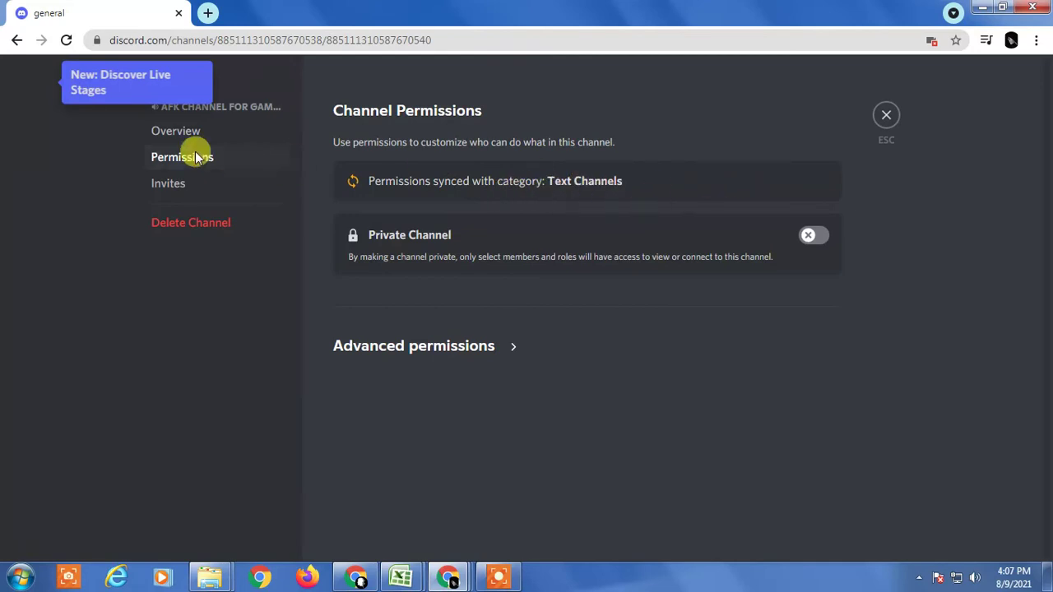
left_click(175, 131)
scroll(568, 356, "down", 5)
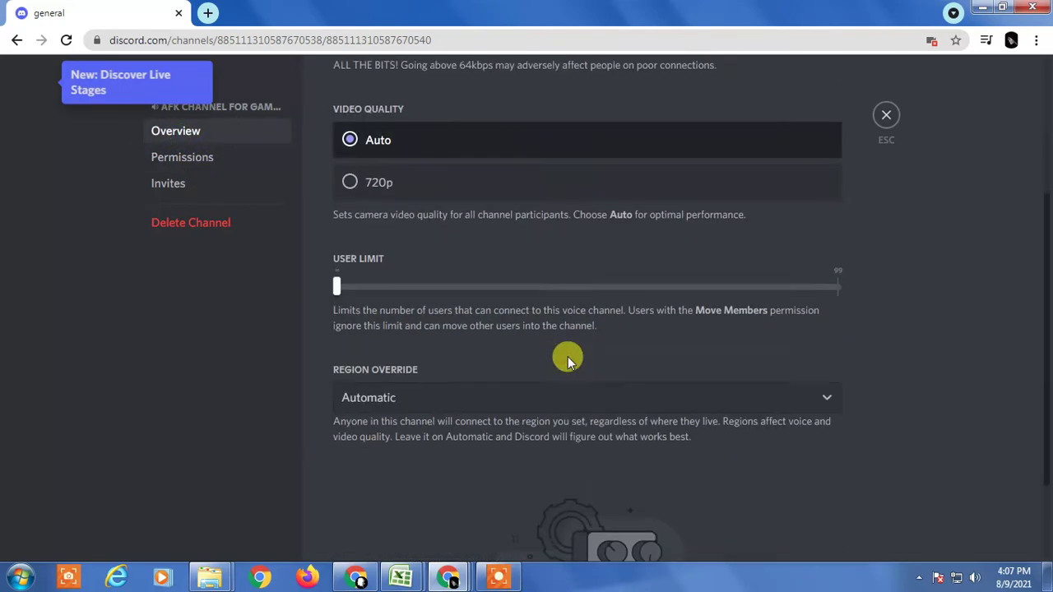
scroll(568, 356, "up", 5)
left_click(182, 157)
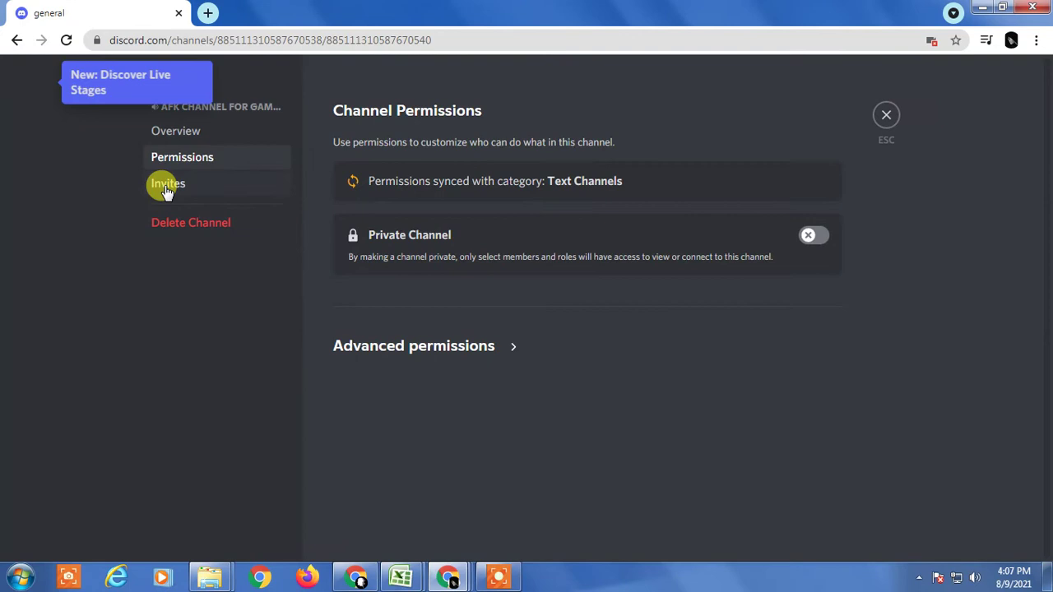
left_click(168, 186)
left_click(181, 157)
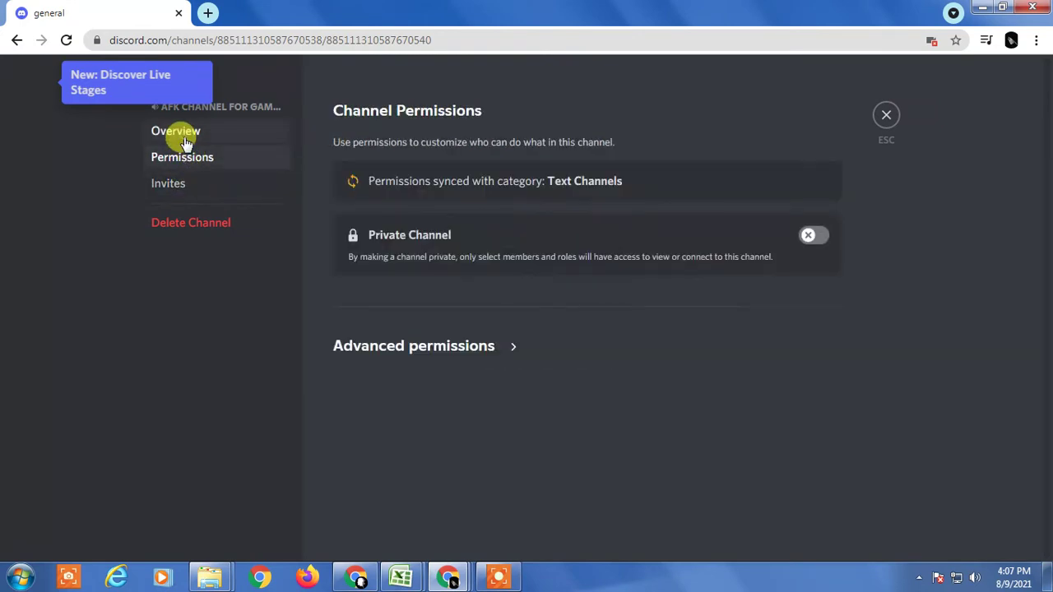
left_click(175, 132)
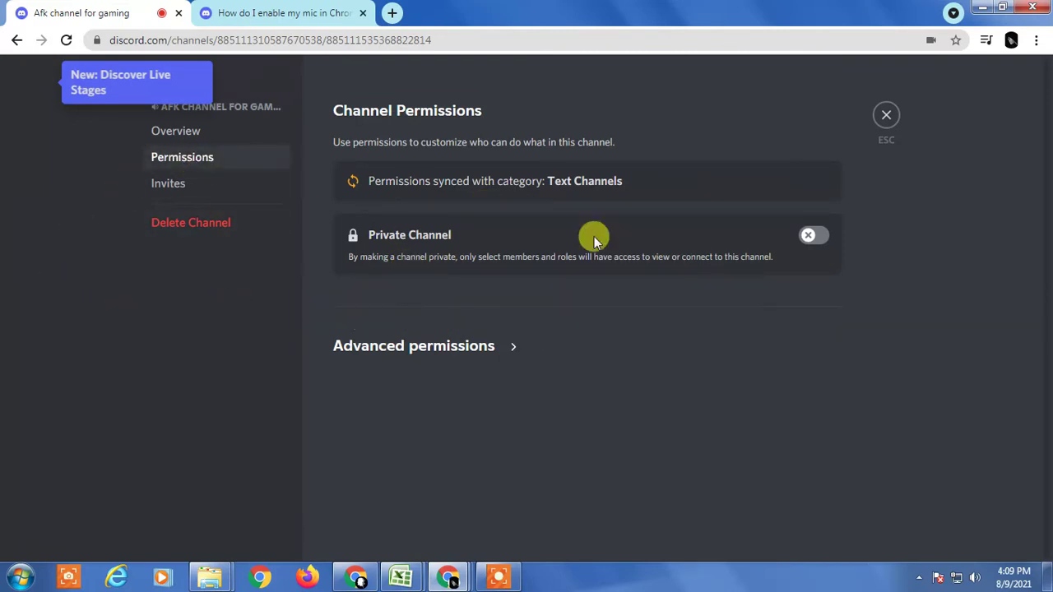
- In advanced permissions, deny Speak and Video for the channel and save the changes
left_click(470, 348)
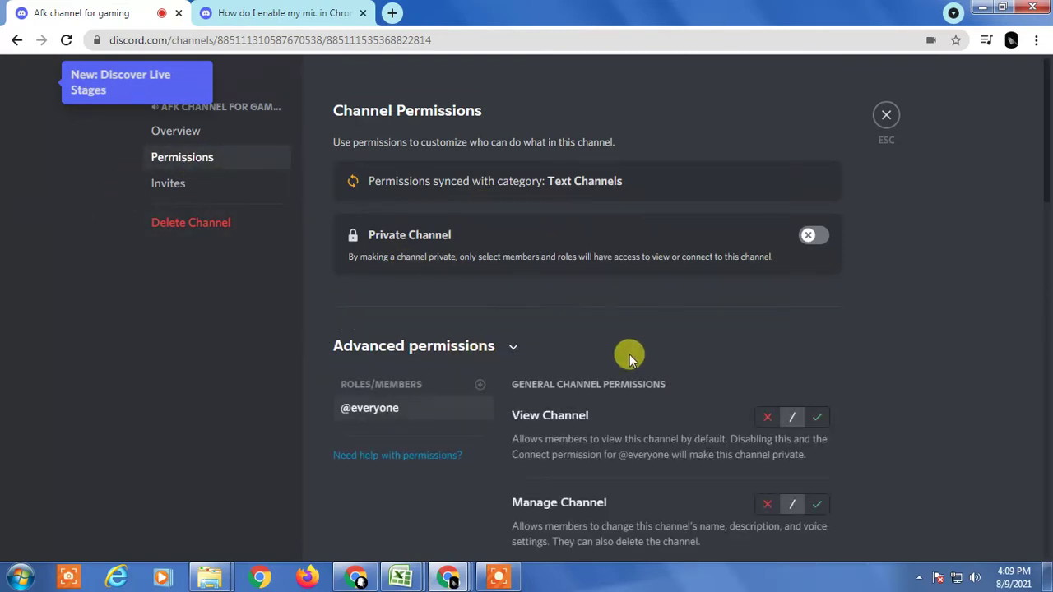
scroll(629, 358, "down", 5)
scroll(658, 368, "down", 1)
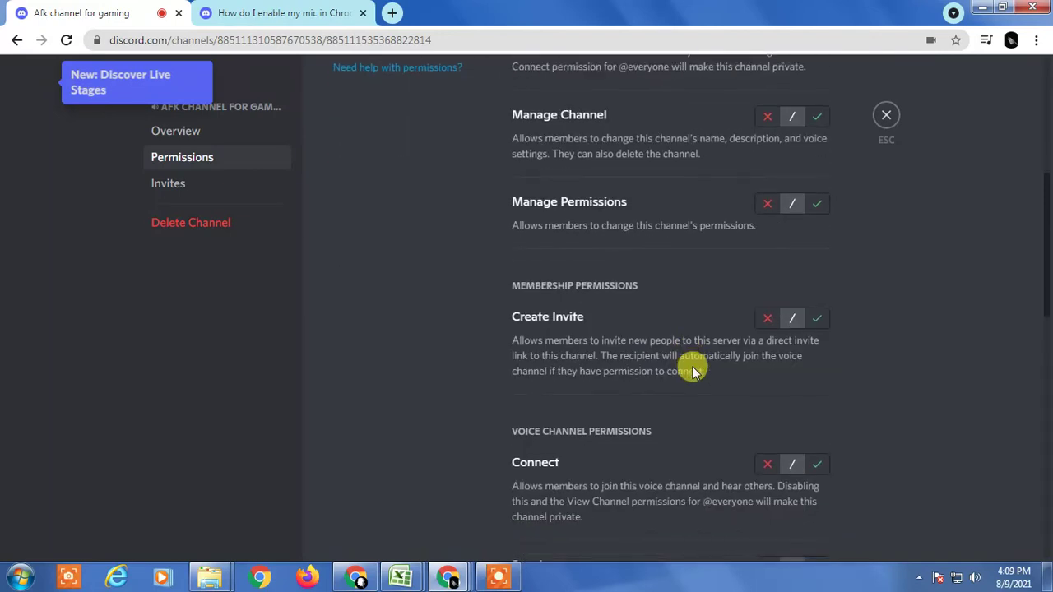
scroll(691, 370, "down", 2)
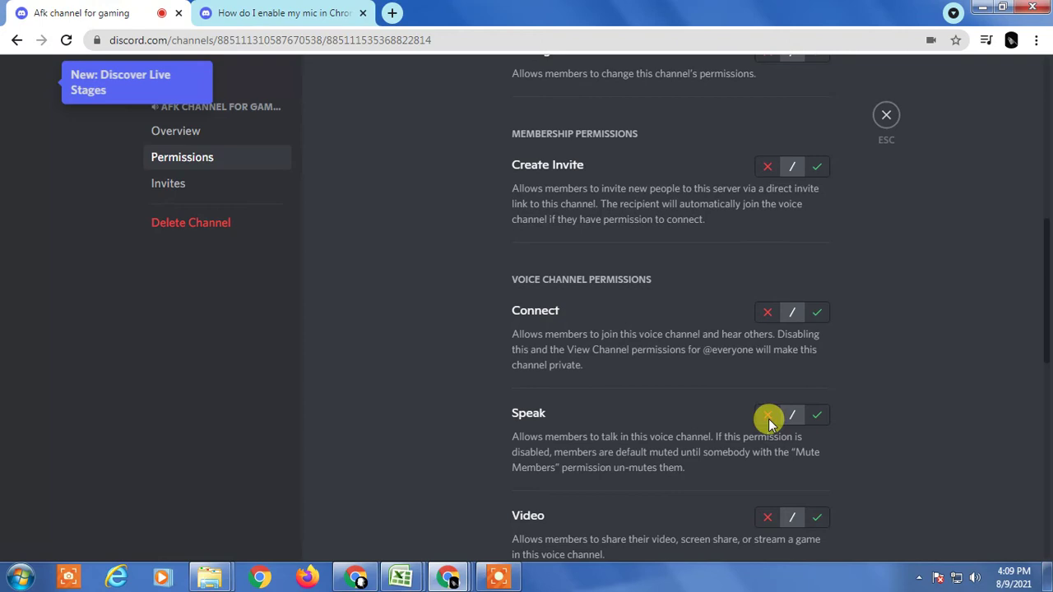
scroll(867, 402, "down", 2)
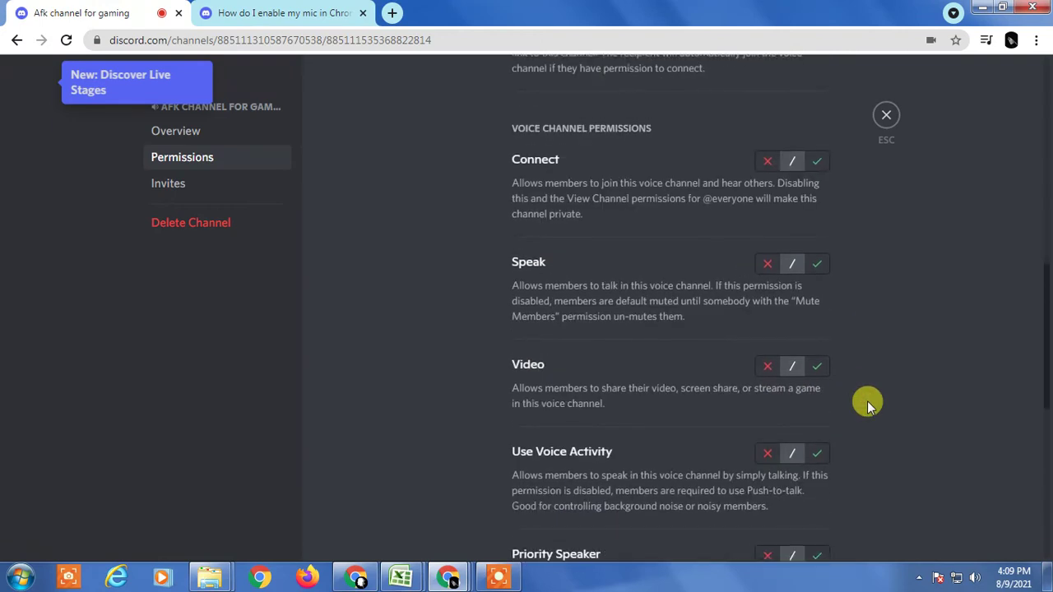
left_click(767, 263)
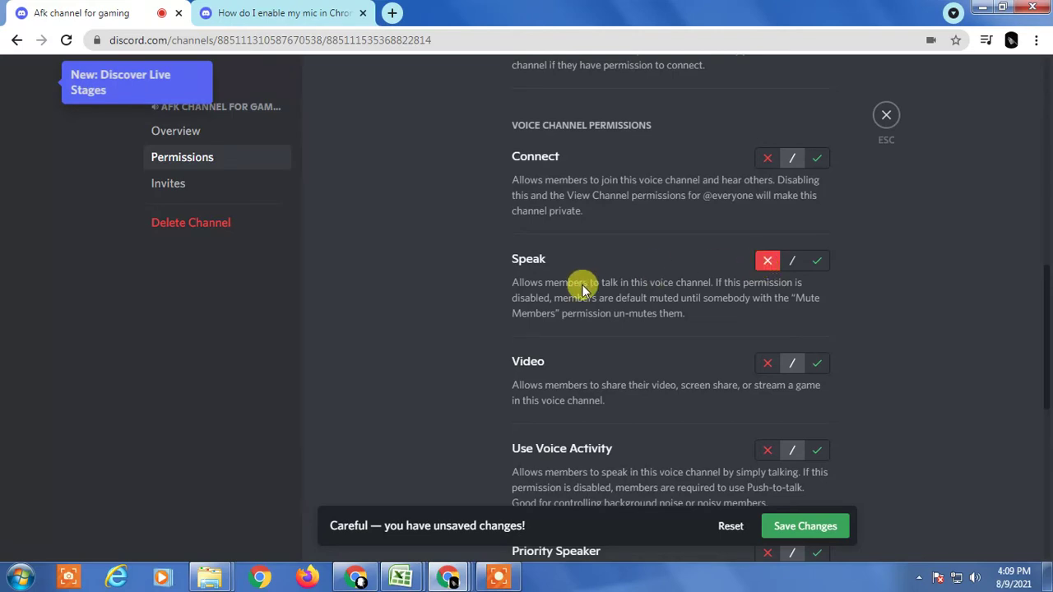
left_click(768, 363)
scroll(531, 396, "down", 2)
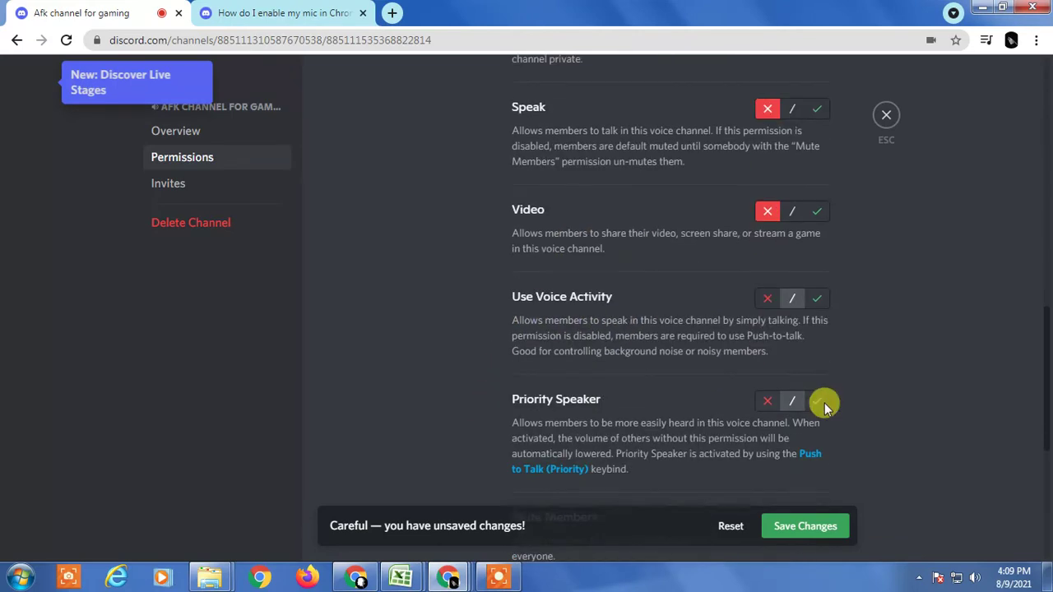
left_click(811, 524)
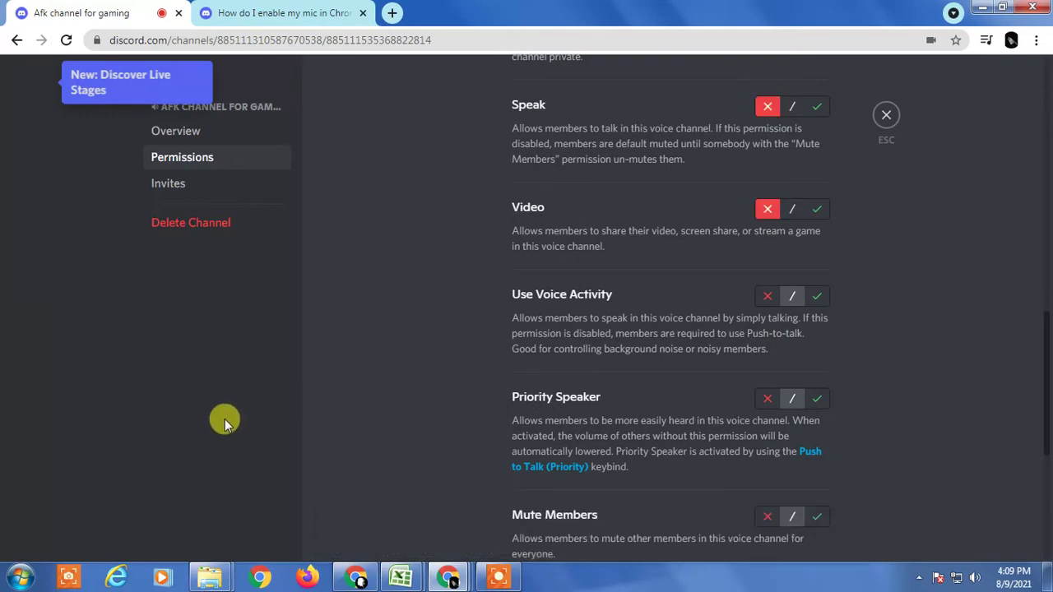
scroll(870, 151, "up", 10)
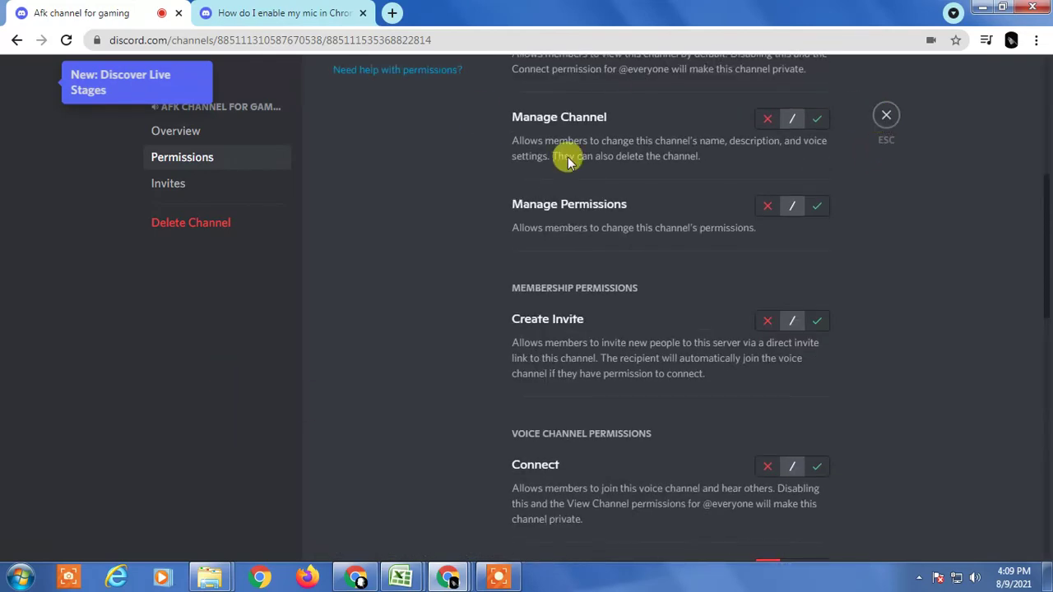
- Close the channel settings, reopen them to recheck Permissions, then close them again
left_click(887, 115)
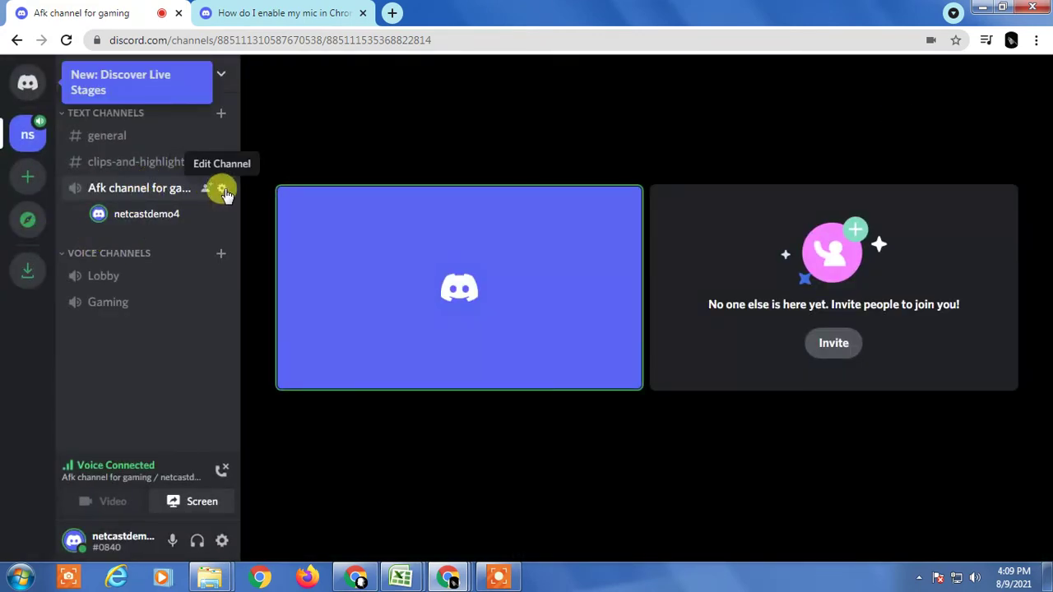
left_click(222, 187)
scroll(425, 343, "down", 4)
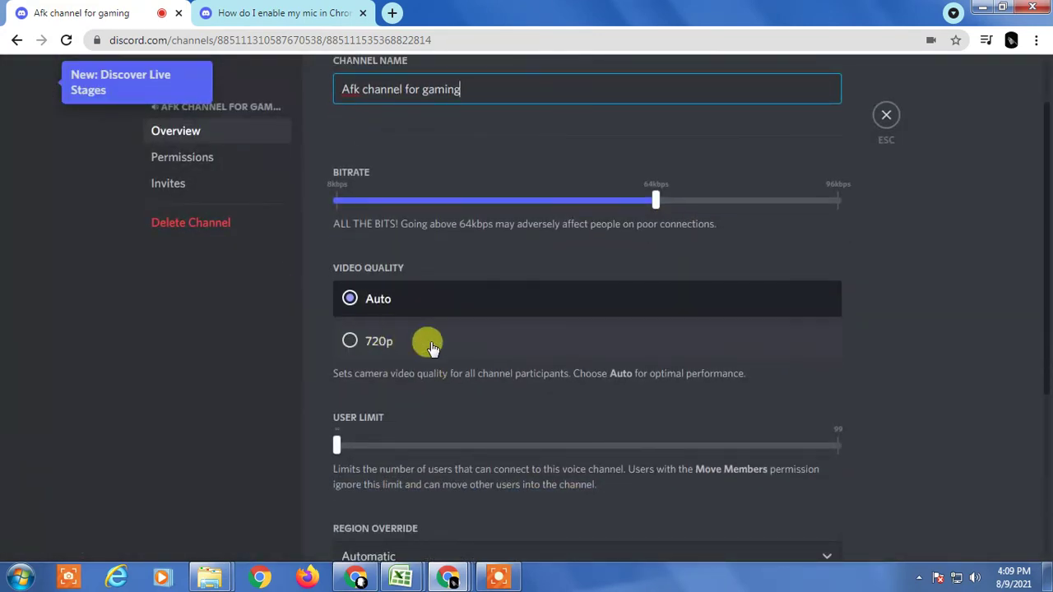
scroll(607, 348, "up", 5)
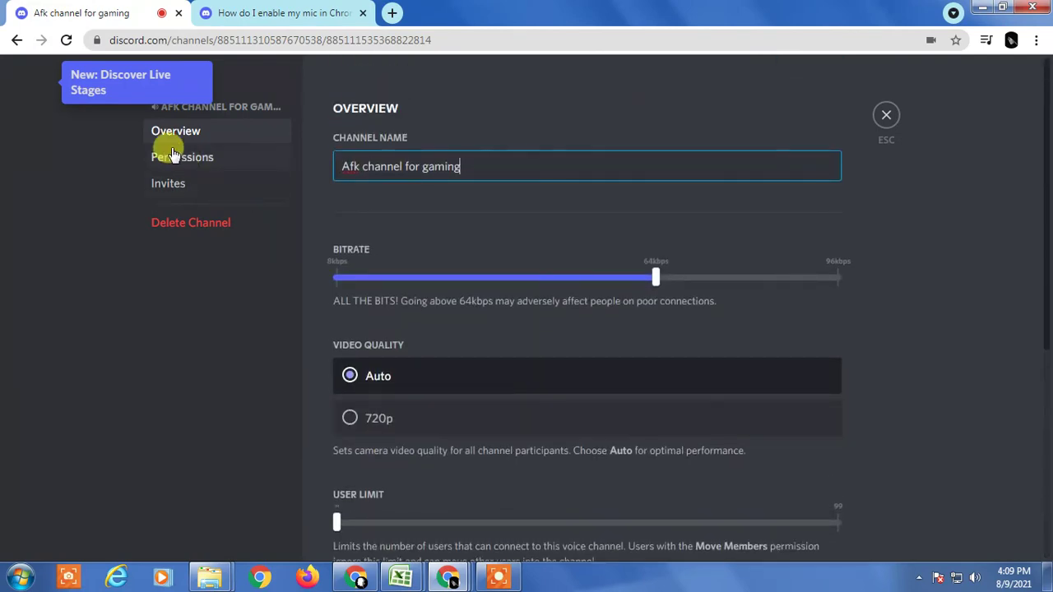
left_click(171, 150)
scroll(724, 332, "down", 7)
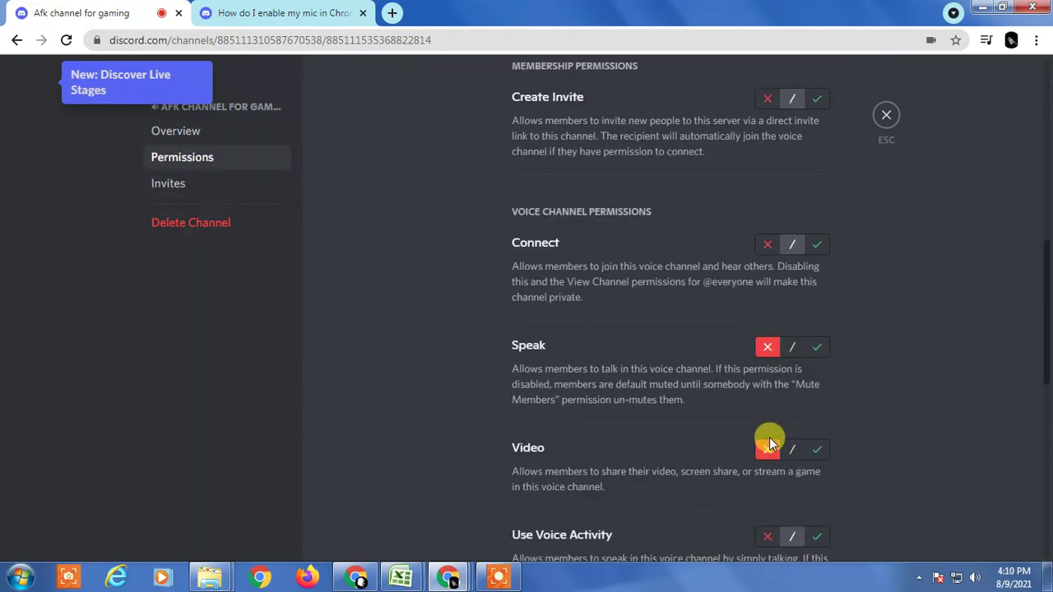
left_click(882, 113)
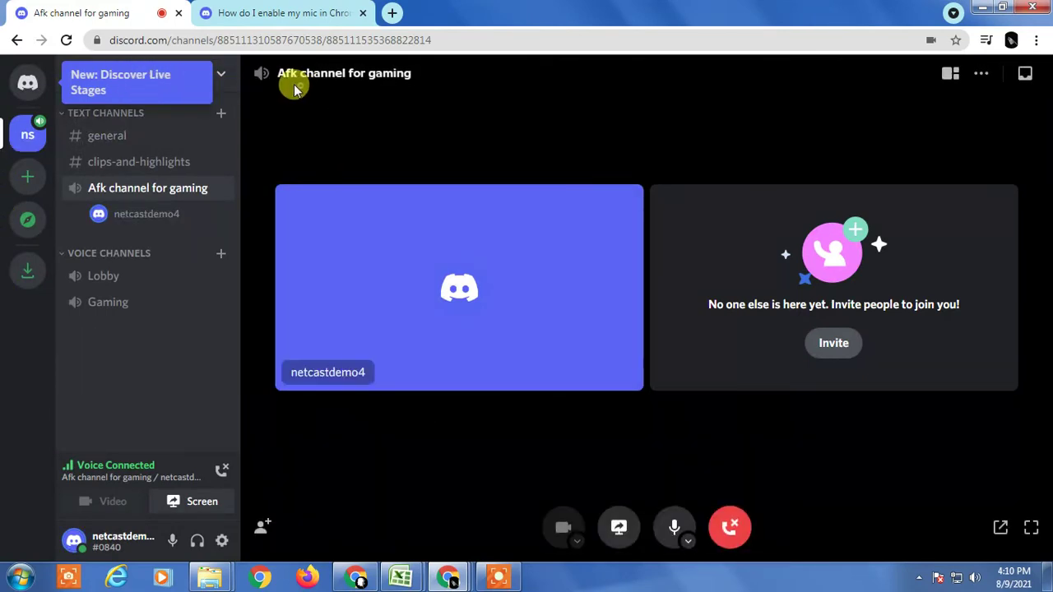
- Open Server Settings and choose Afk channel for gaming as the Inactive Channel
left_click(225, 75)
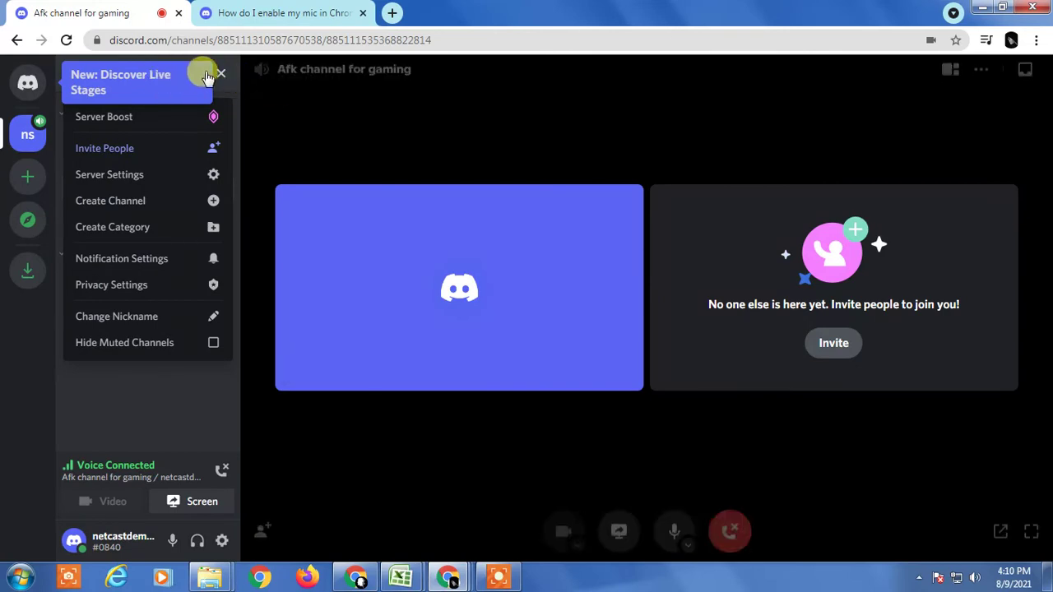
left_click(28, 82)
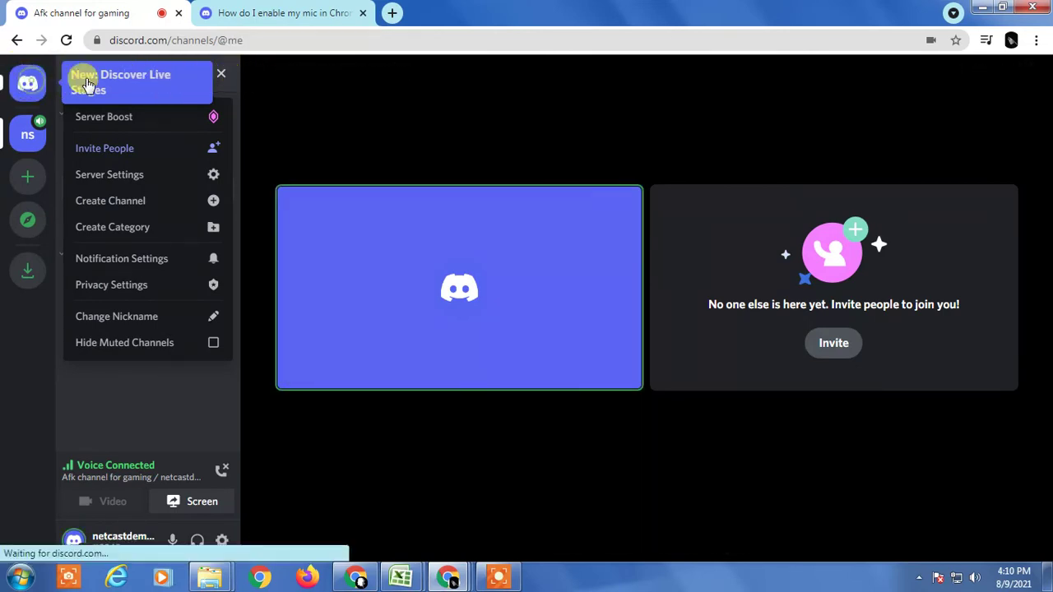
left_click(28, 134)
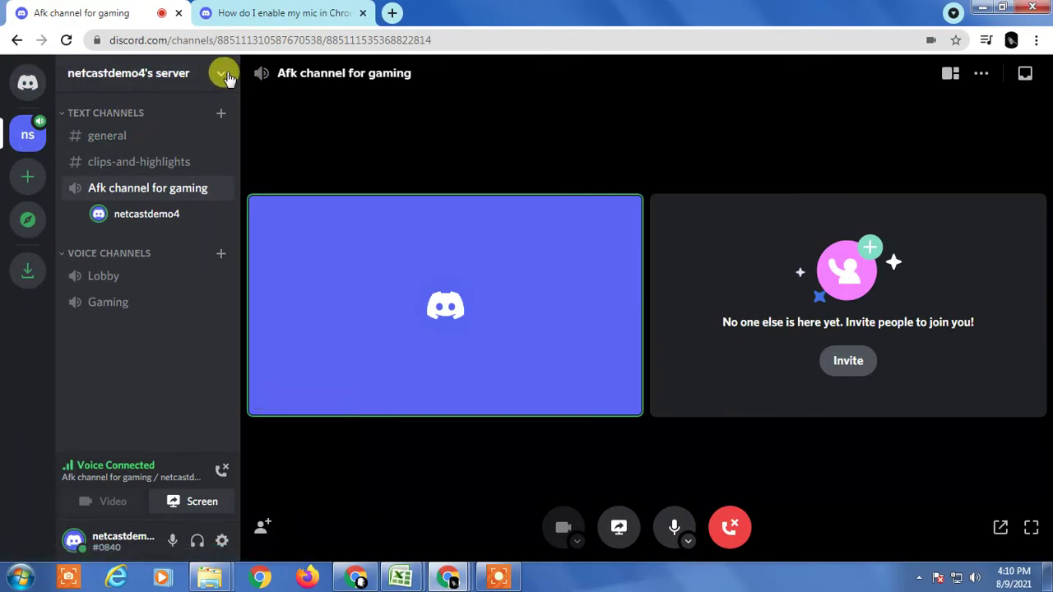
left_click(224, 74)
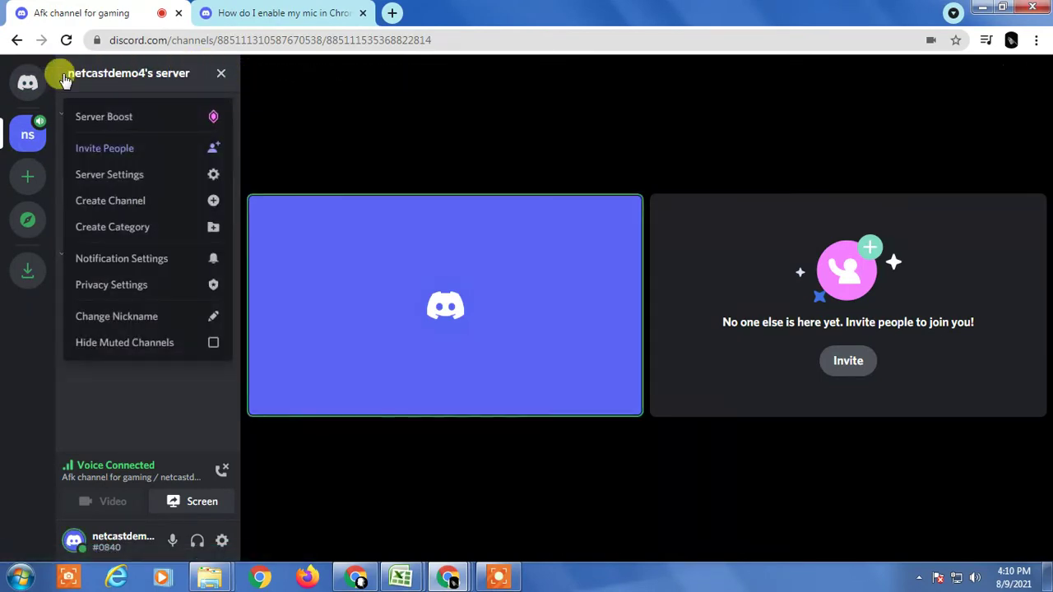
left_click(135, 176)
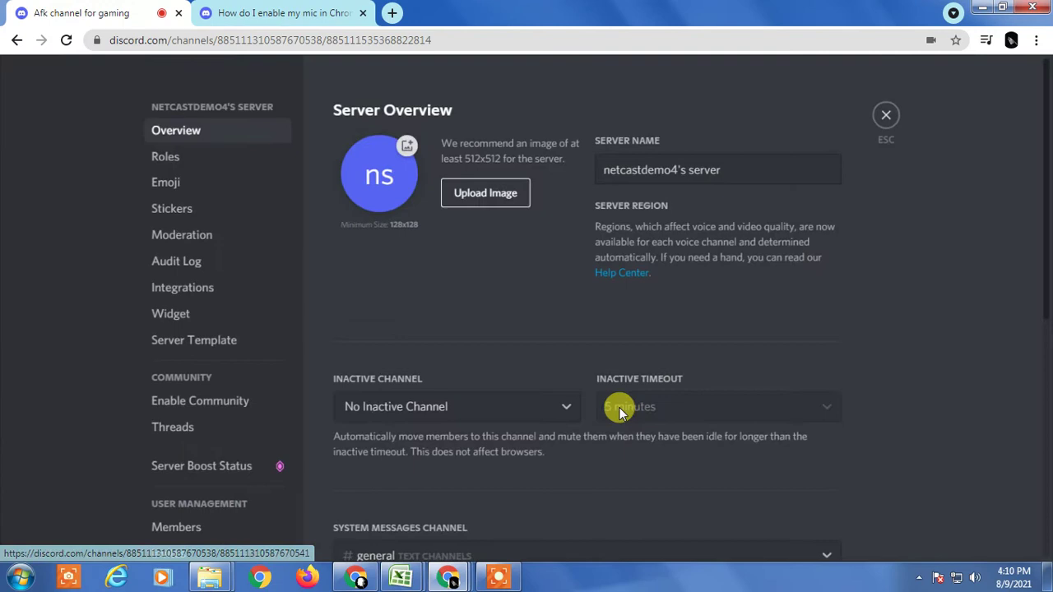
scroll(498, 353, "down", 1)
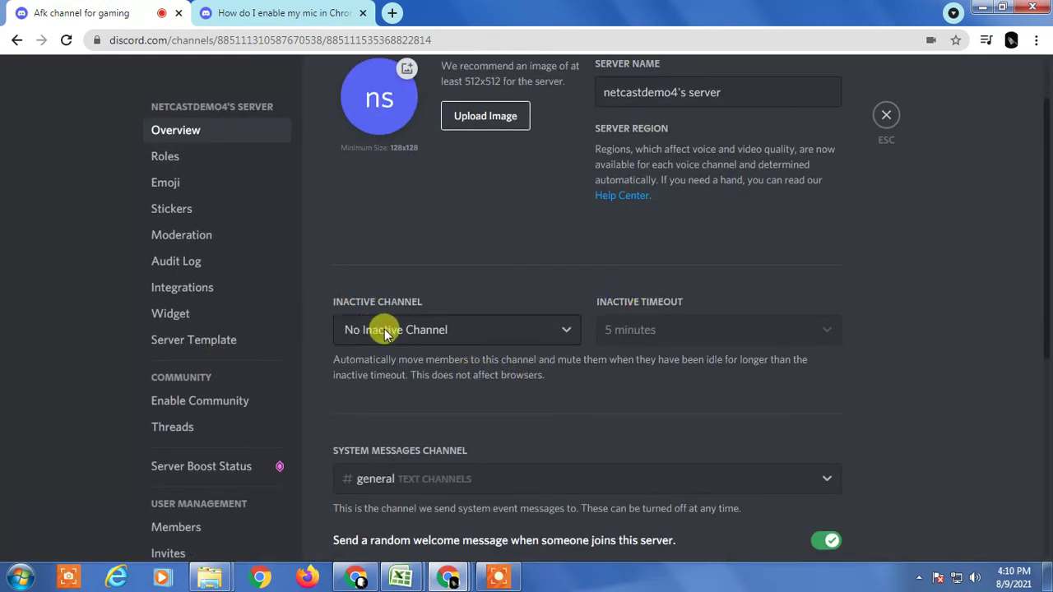
scroll(375, 329, "down", 1)
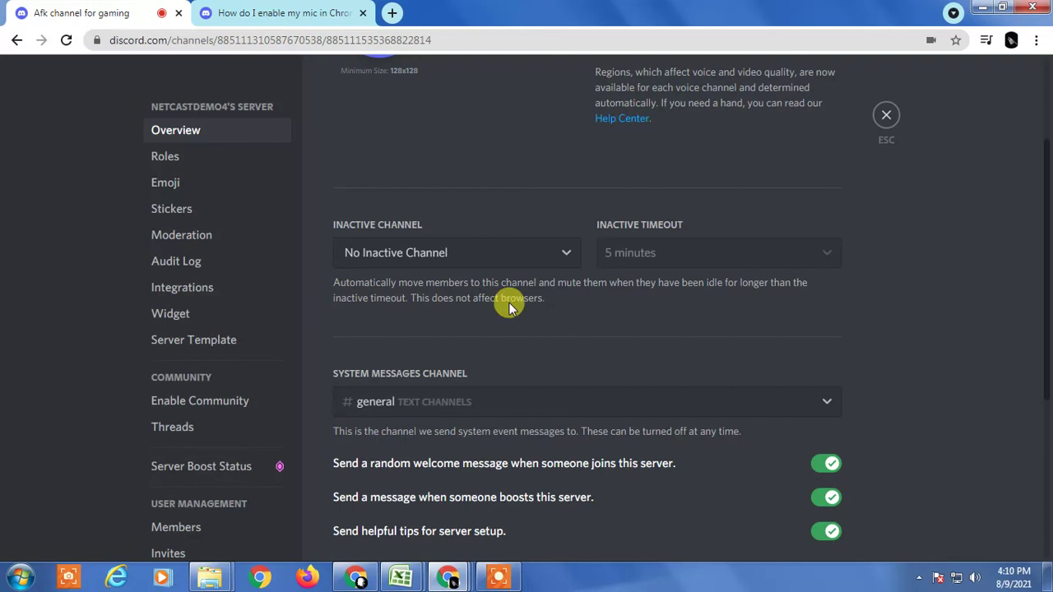
left_click(430, 250)
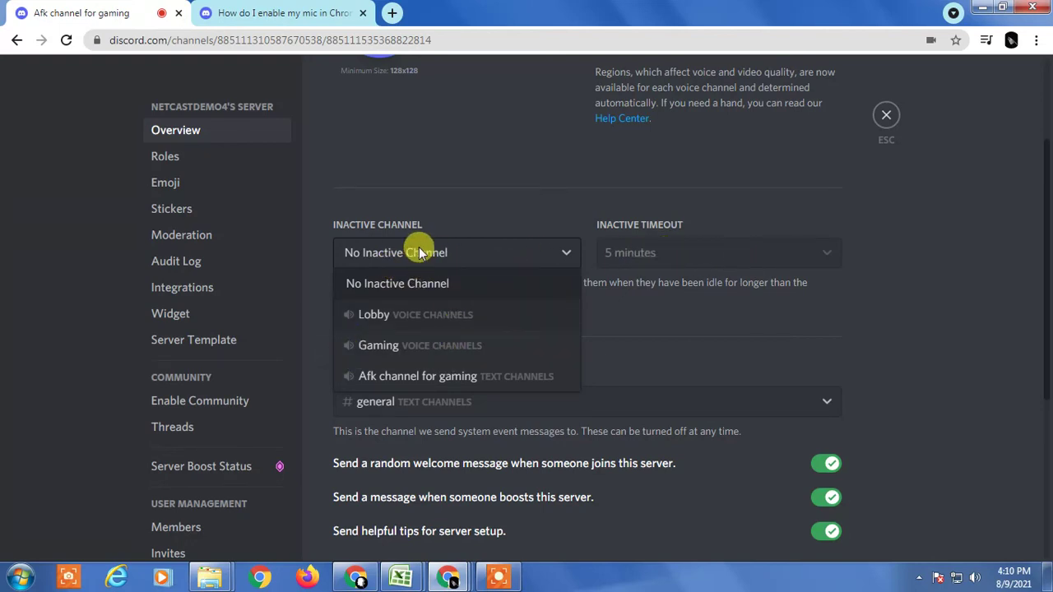
left_click(417, 376)
- Set the inactive timeout to 15 minutes, save the server settings, and minimize the browser
left_click(678, 254)
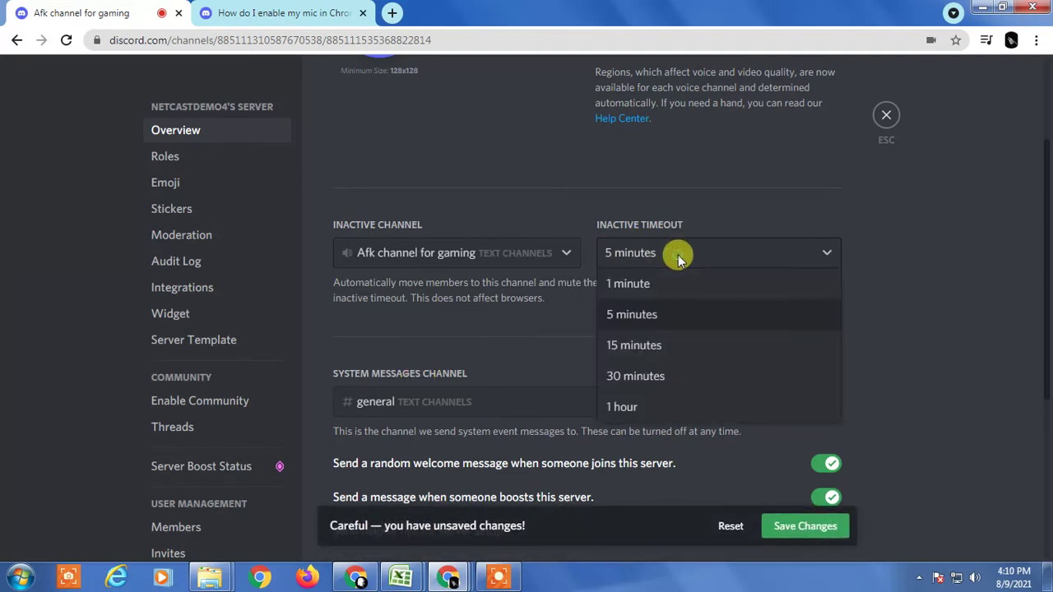
left_click(649, 347)
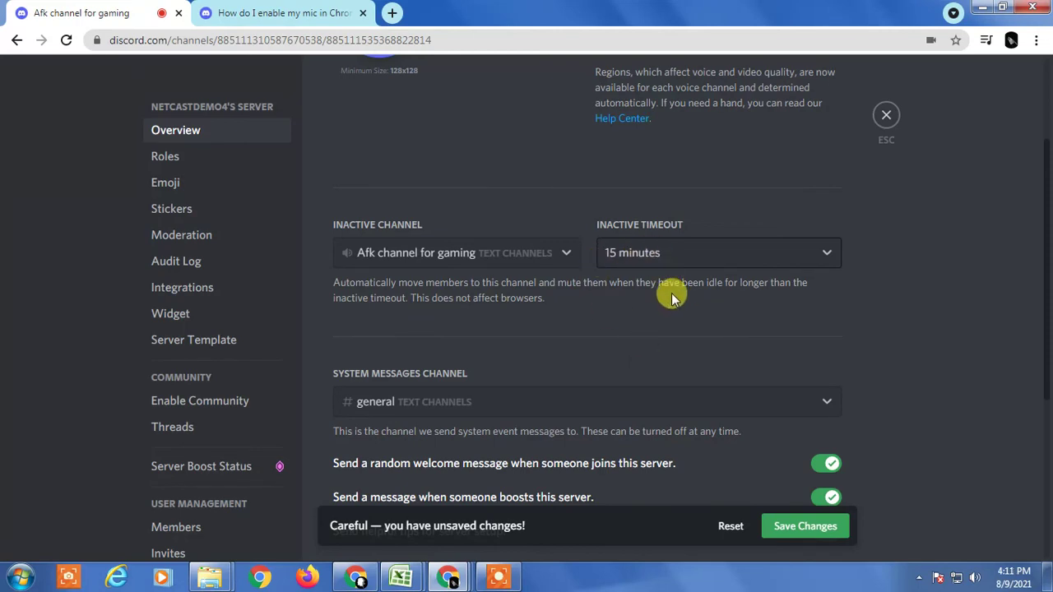
left_click(651, 256)
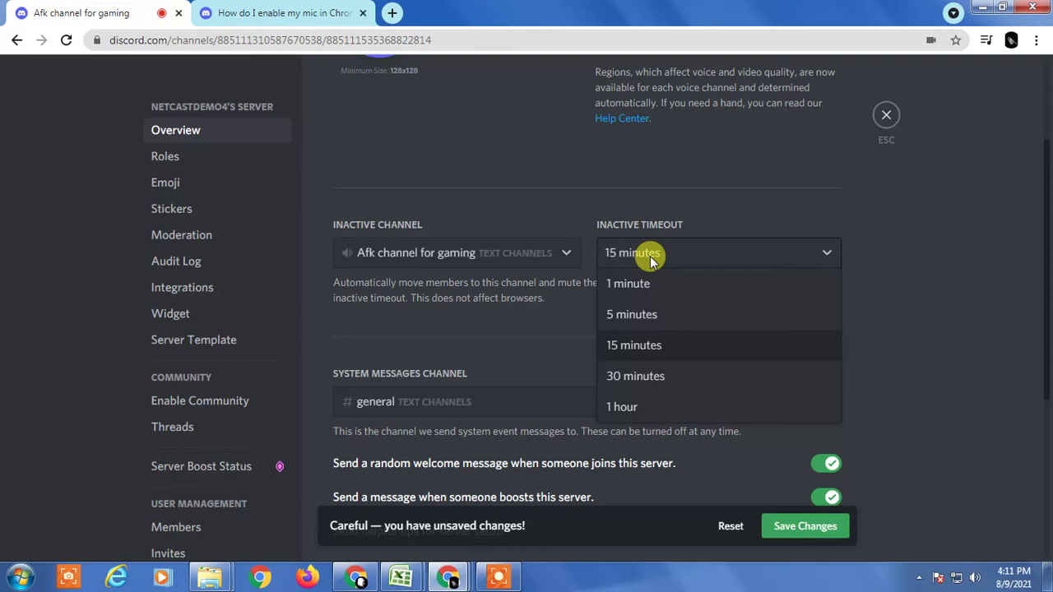
left_click(625, 348)
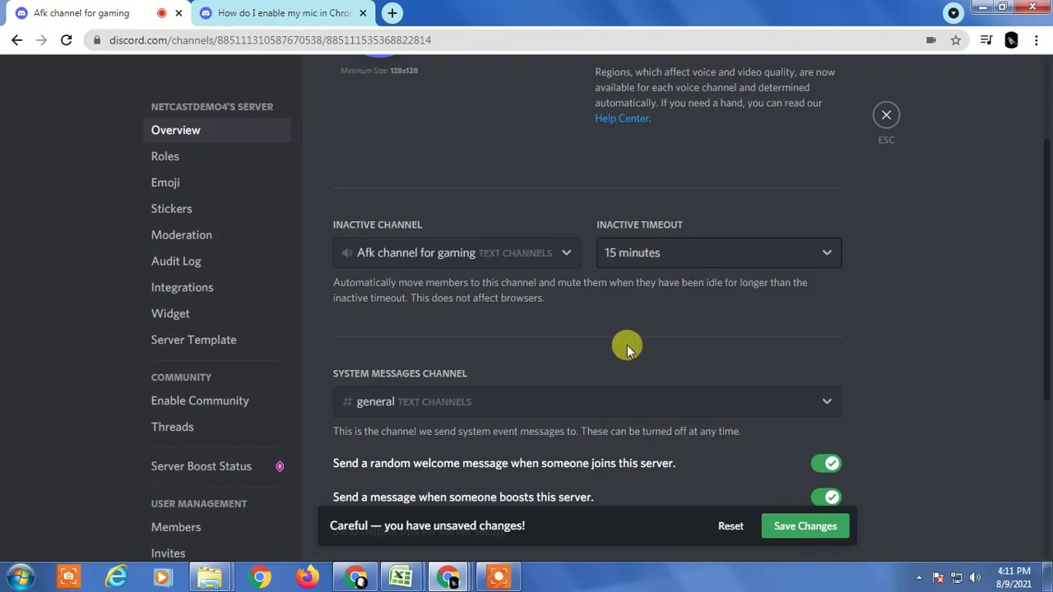
scroll(659, 339, "down", 2)
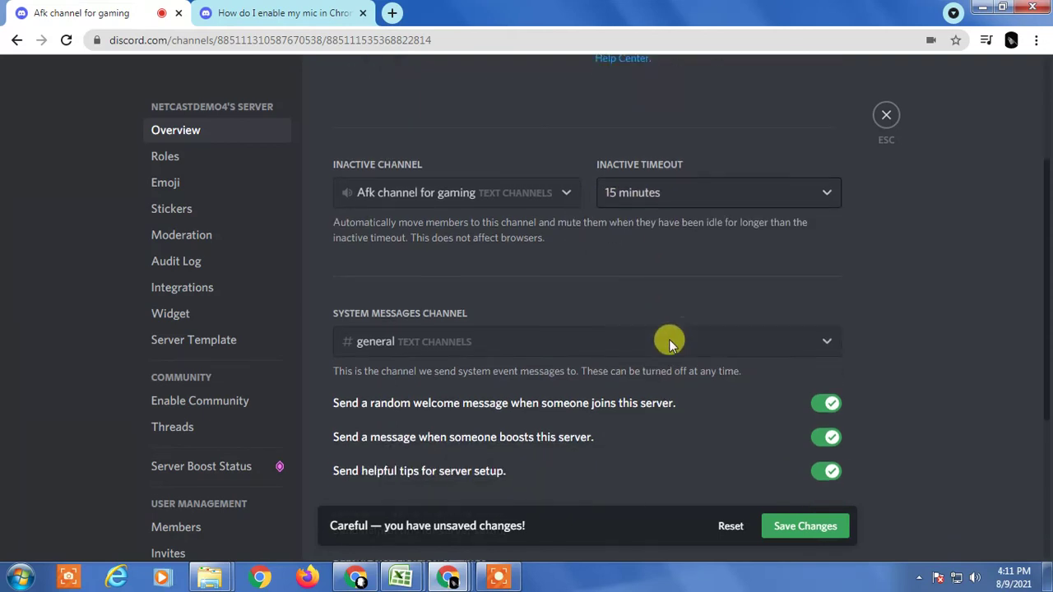
left_click(798, 525)
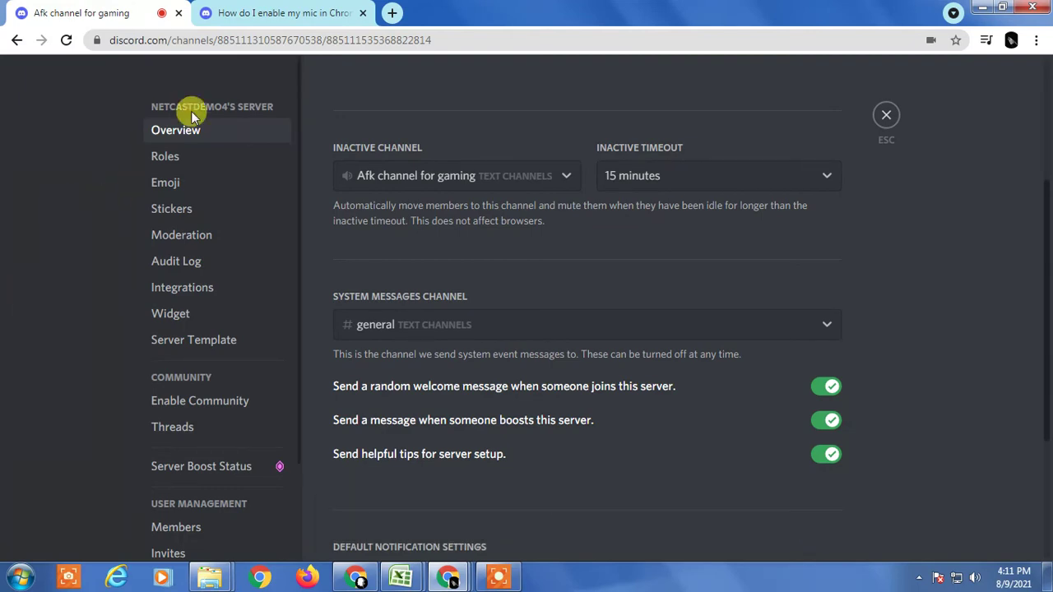
left_click(361, 576)
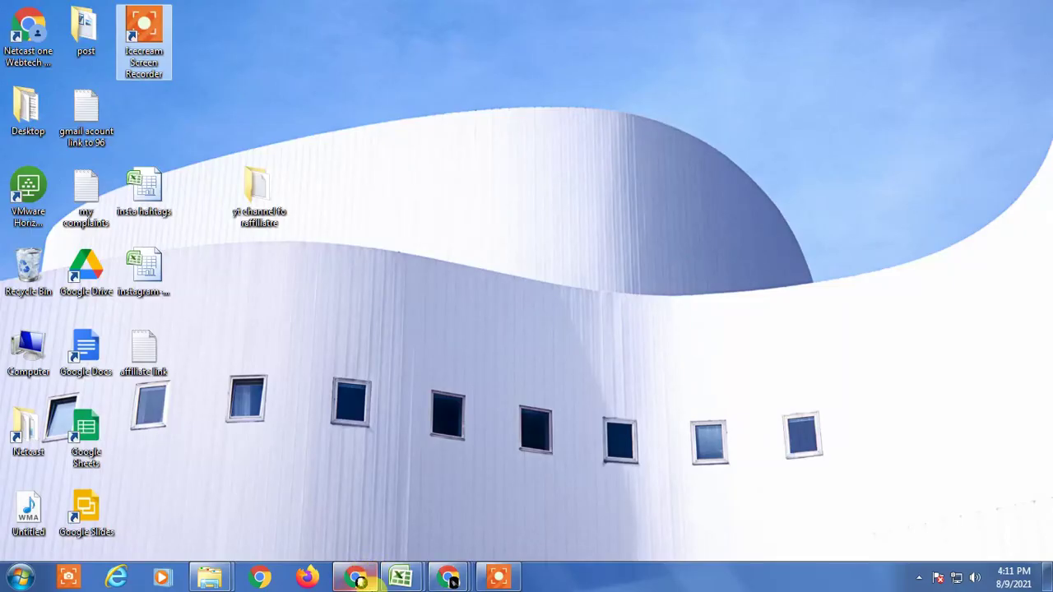